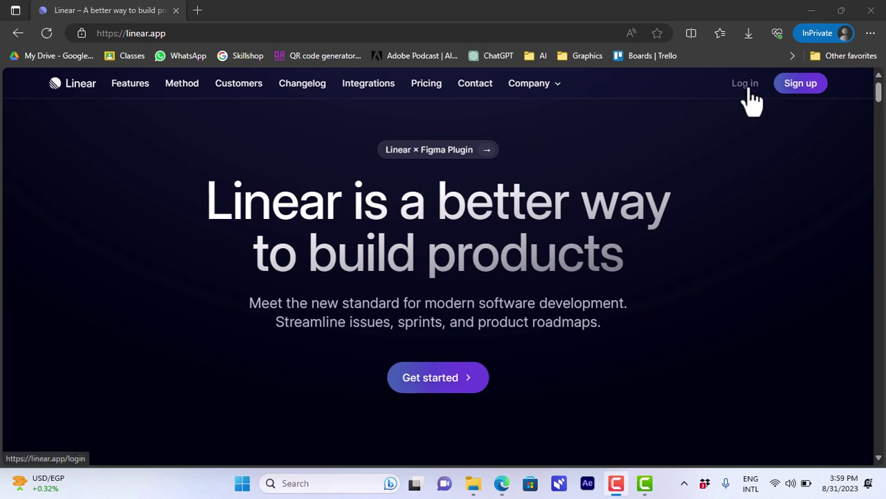
pyautogui.click(806, 97)
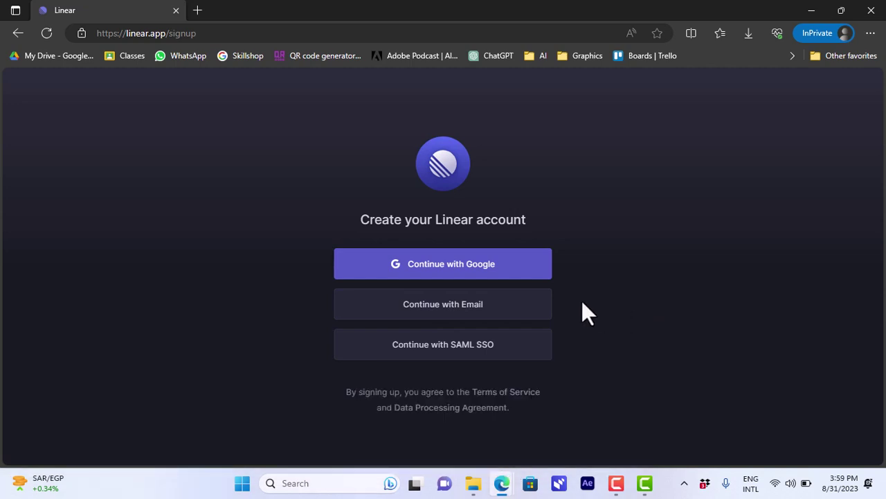
# Step: In the signed-in window, name the workspace 'new workspace', size 1-5, role Product manager
pyautogui.moveTo(501, 482)
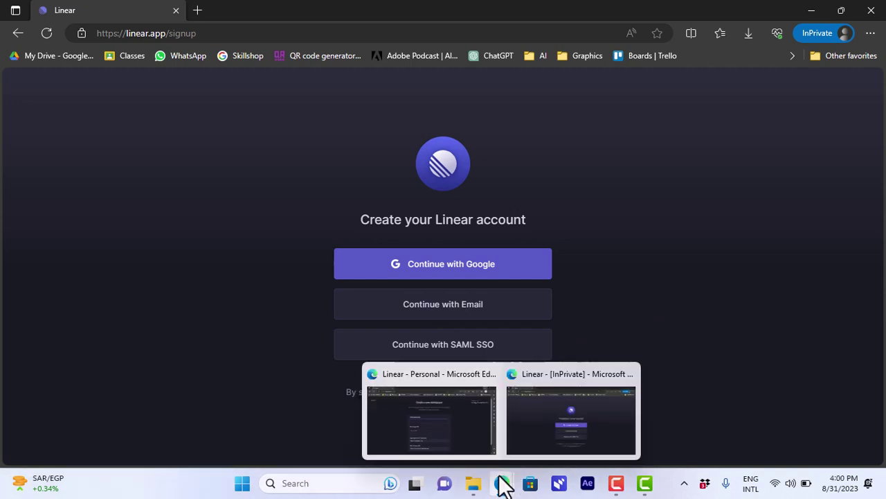
pyautogui.click(436, 424)
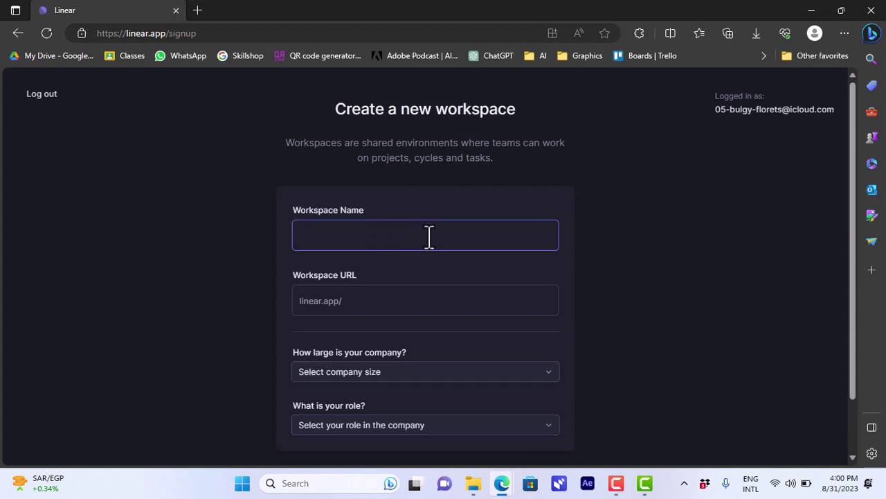
pyautogui.write('new work')
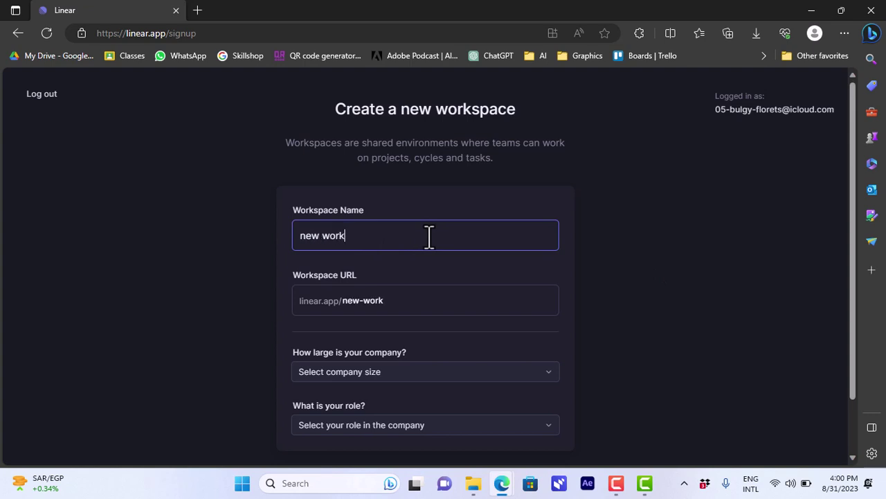
pyautogui.write('space')
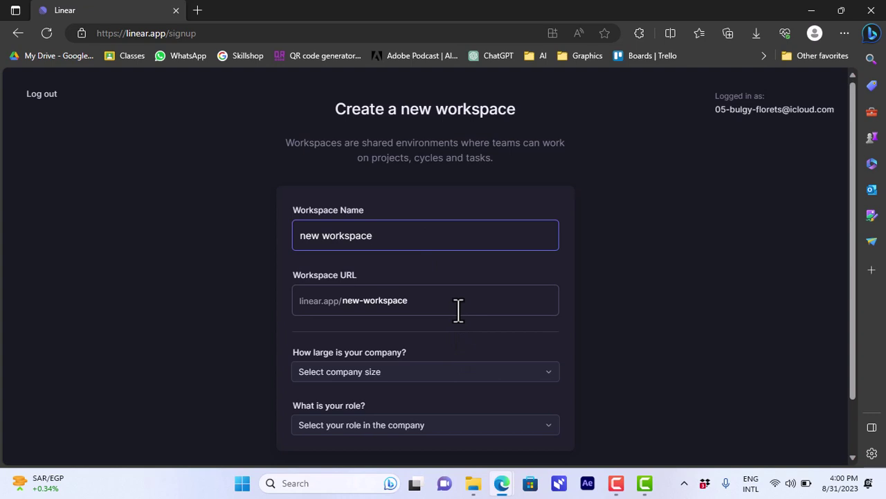
pyautogui.click(483, 376)
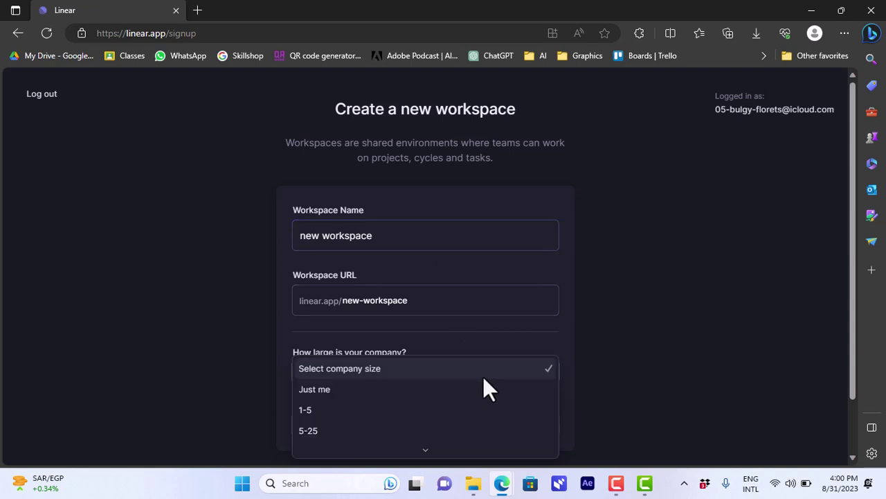
pyautogui.click(448, 411)
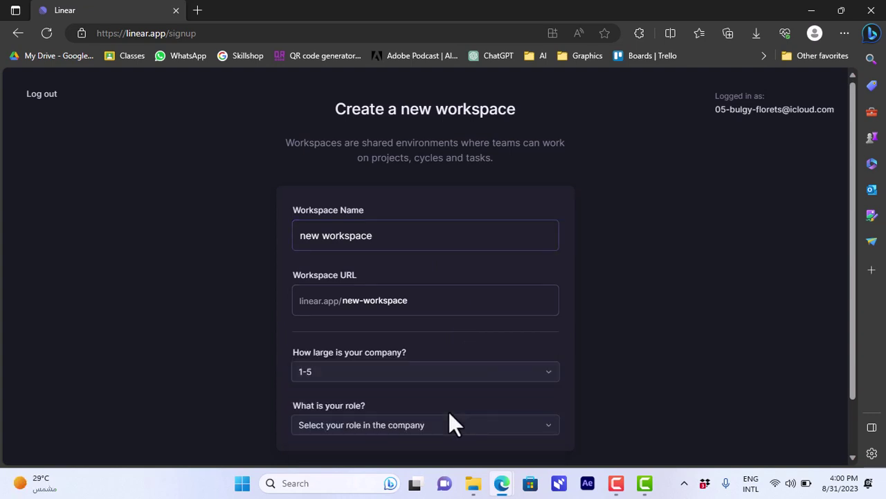
pyautogui.click(468, 425)
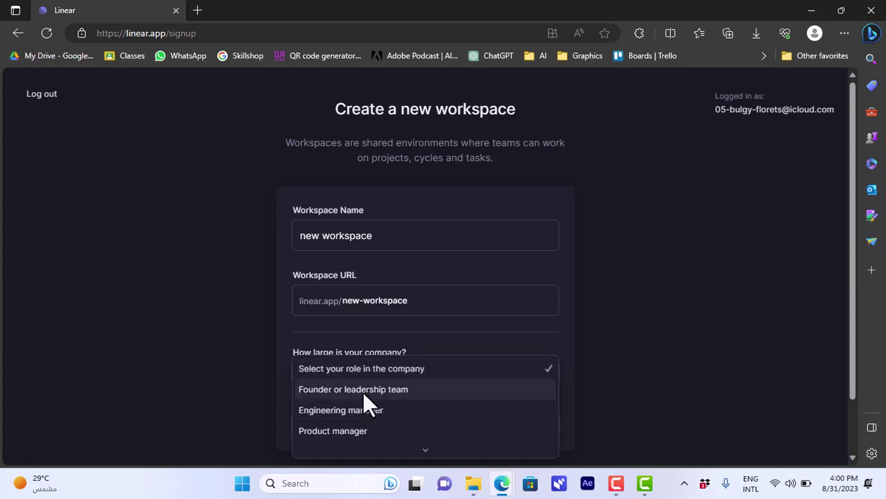
pyautogui.click(351, 430)
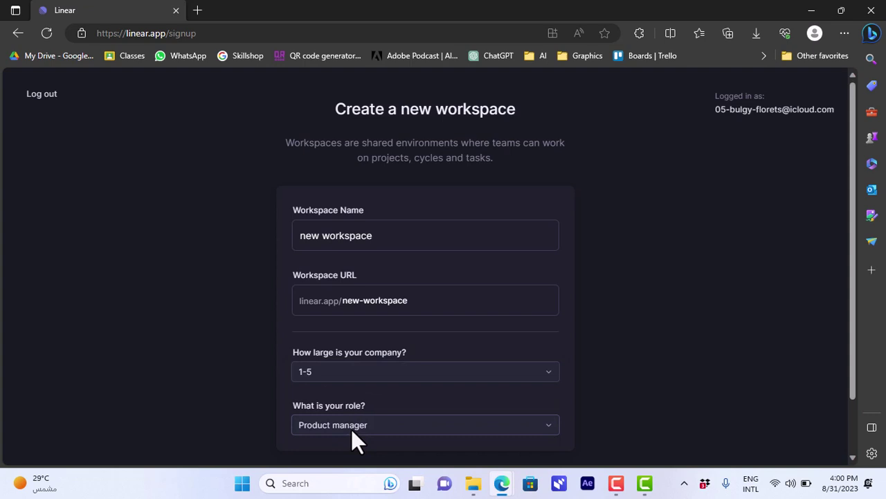
# Step: Change the reserved workspace URL to new-awesome-workspace and create the workspace
pyautogui.moveTo(855, 229); pyautogui.dragTo(855, 323)
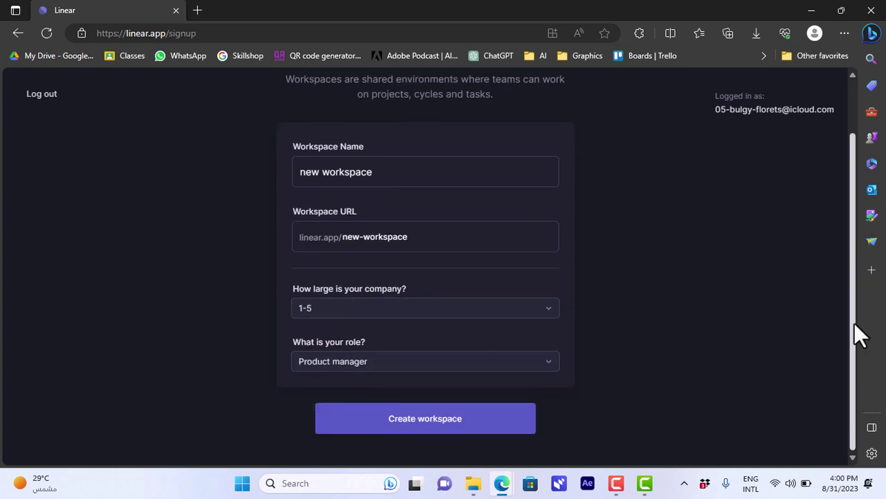
pyautogui.click(457, 408)
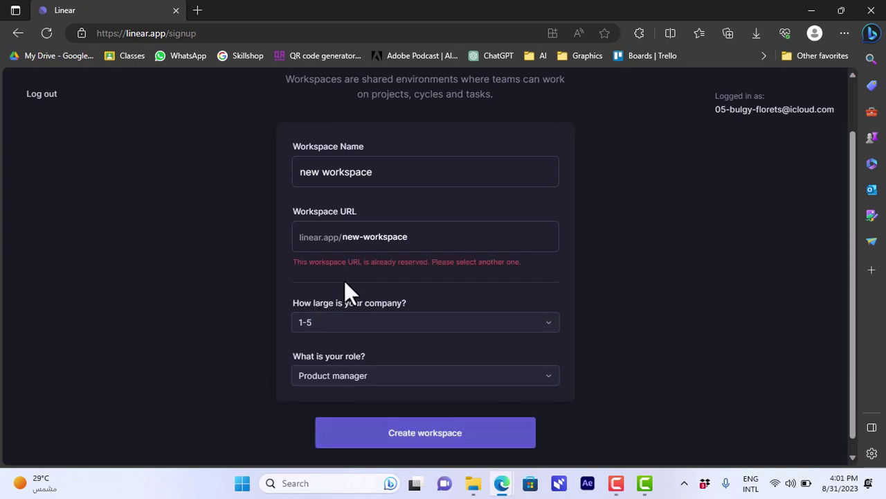
pyautogui.click(360, 237)
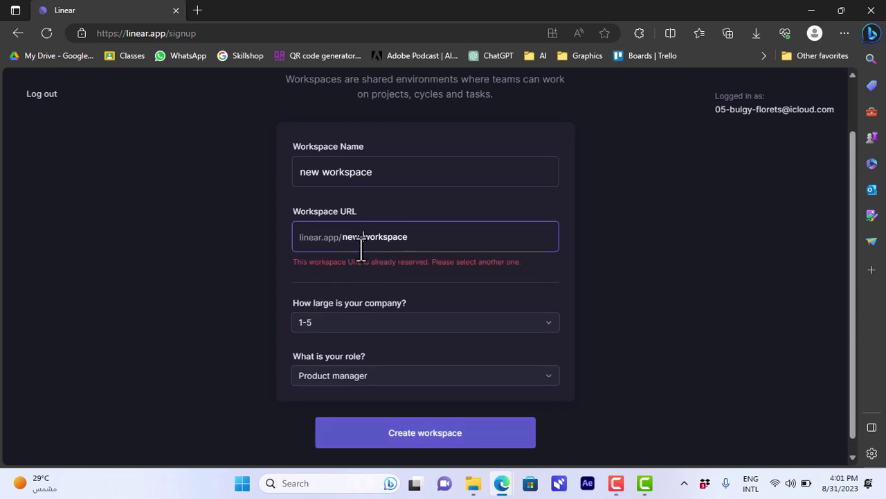
pyautogui.write('awesom')
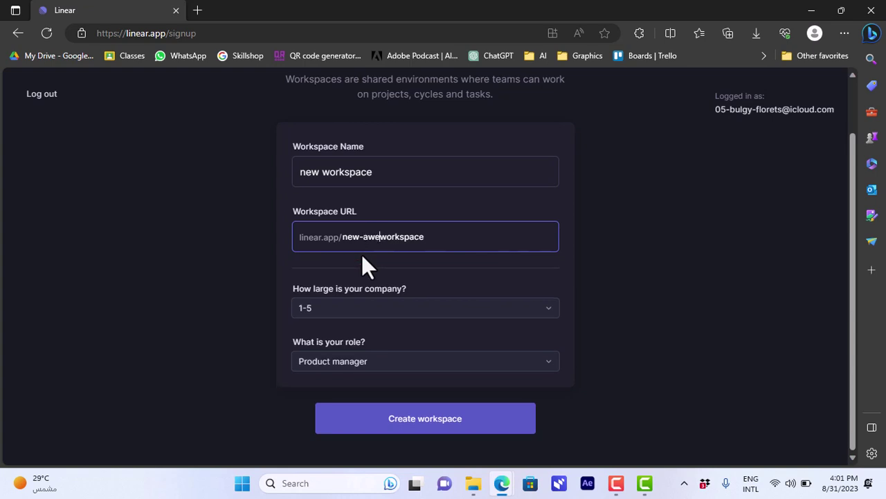
pyautogui.write('e-')
pyautogui.click(389, 426)
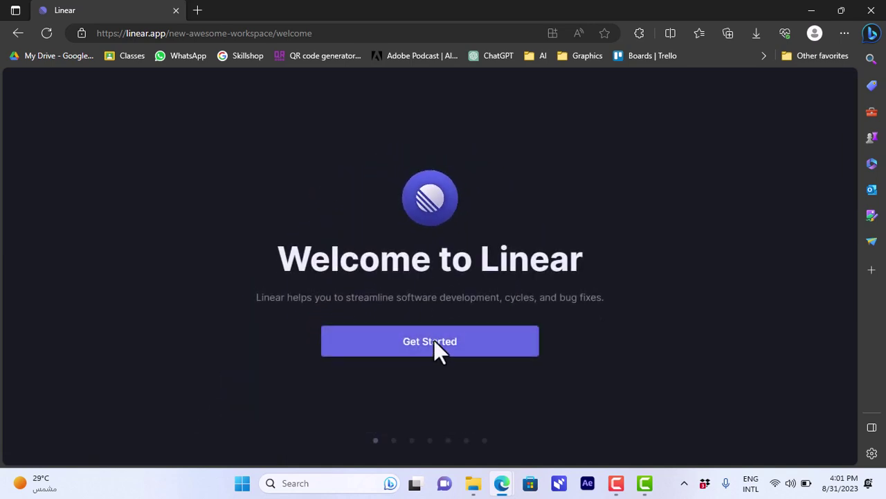
# Step: Start onboarding, keeping the dark style and passing the command menu introduction
pyautogui.click(434, 339)
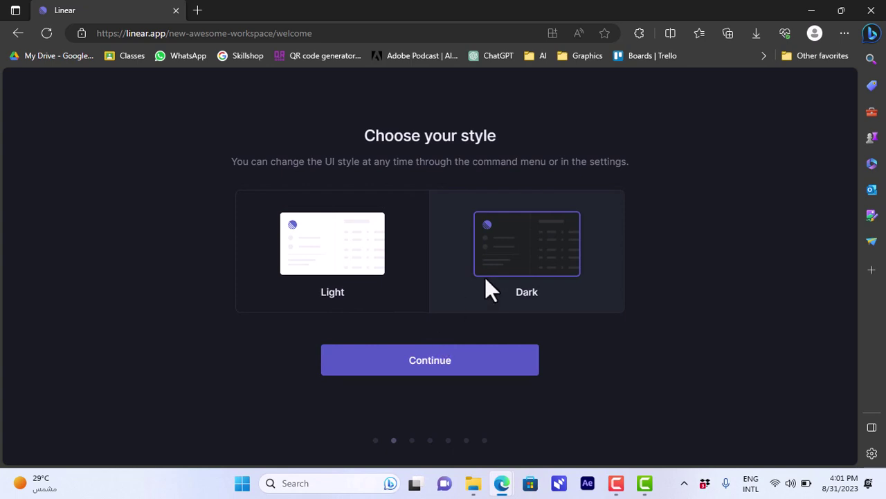
pyautogui.click(428, 362)
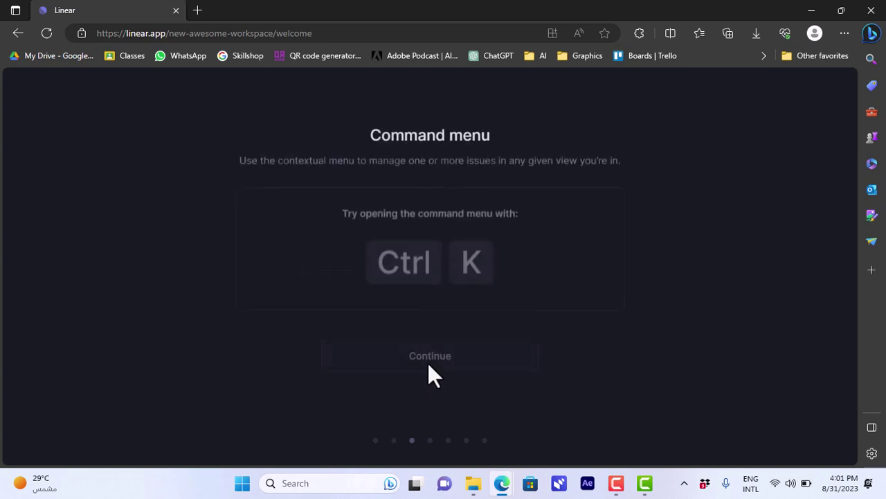
pyautogui.click(428, 363)
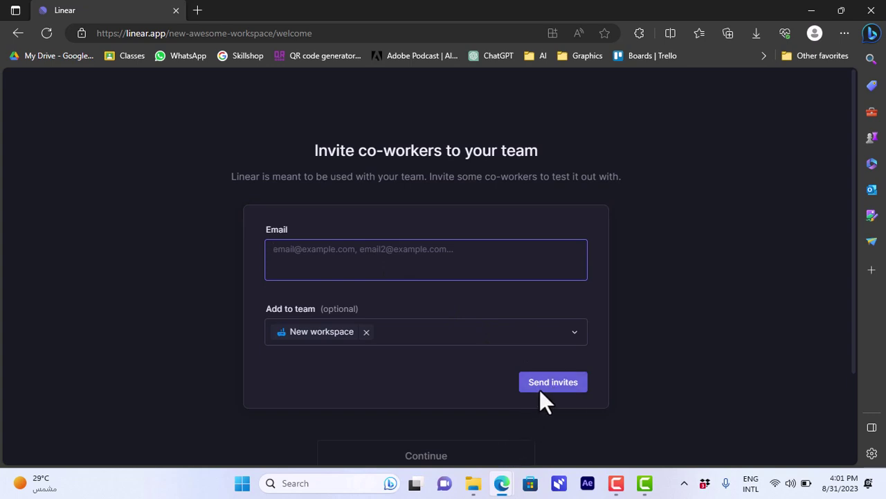
# Step: Skip inviting co-workers for now and subscribe to the changelog emails
pyautogui.scroll(-2, 584, 293)
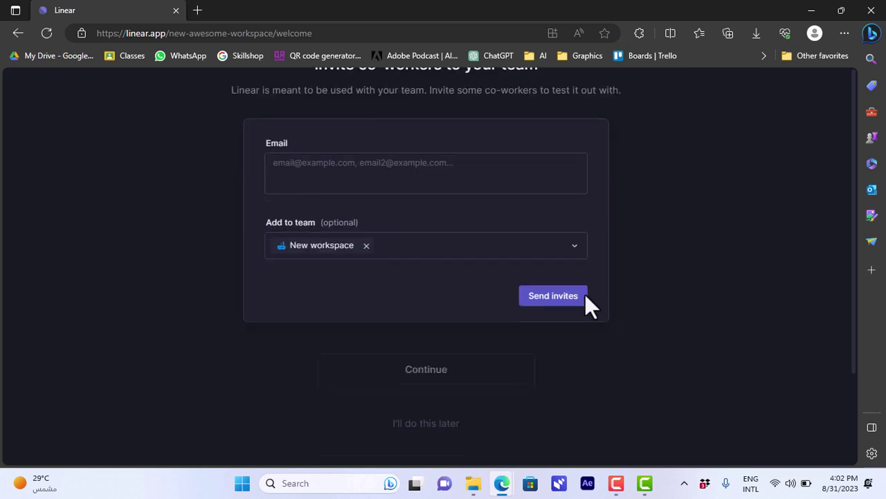
pyautogui.click(427, 394)
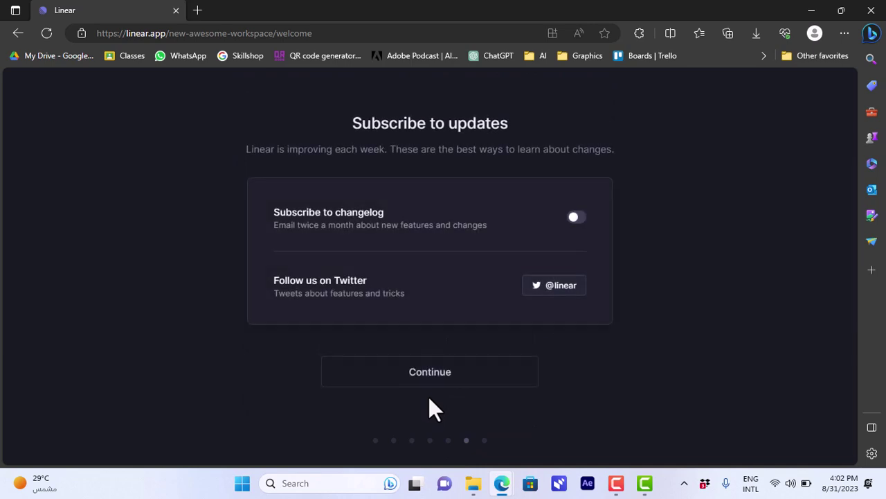
pyautogui.click(574, 218)
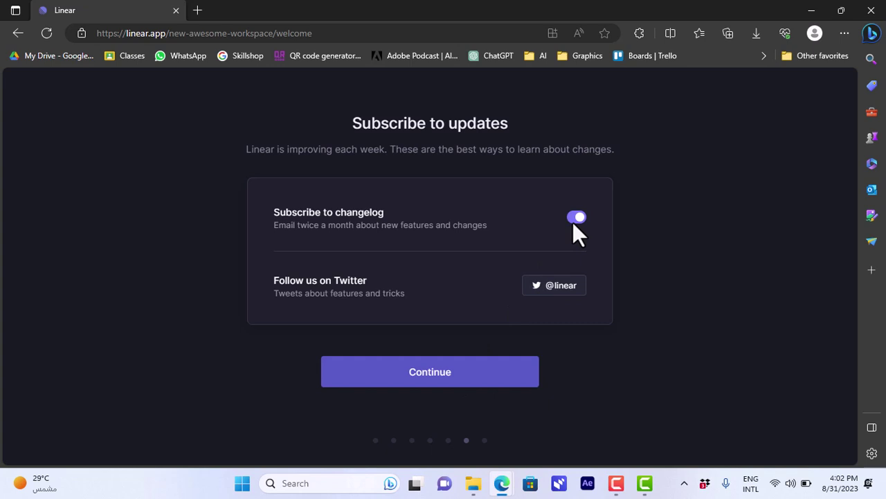
pyautogui.click(427, 384)
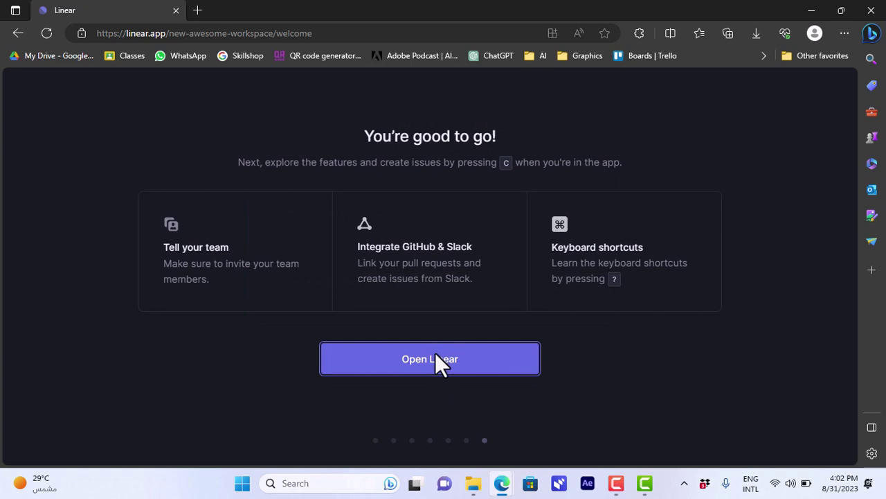
# Step: Open the new workspace's Active issues and dismiss the Active Issues info dialog
pyautogui.click(436, 356)
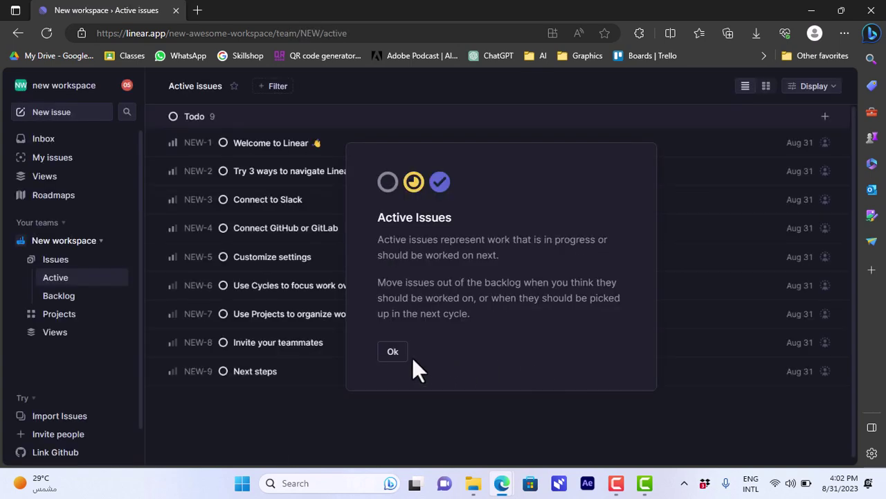
pyautogui.click(393, 352)
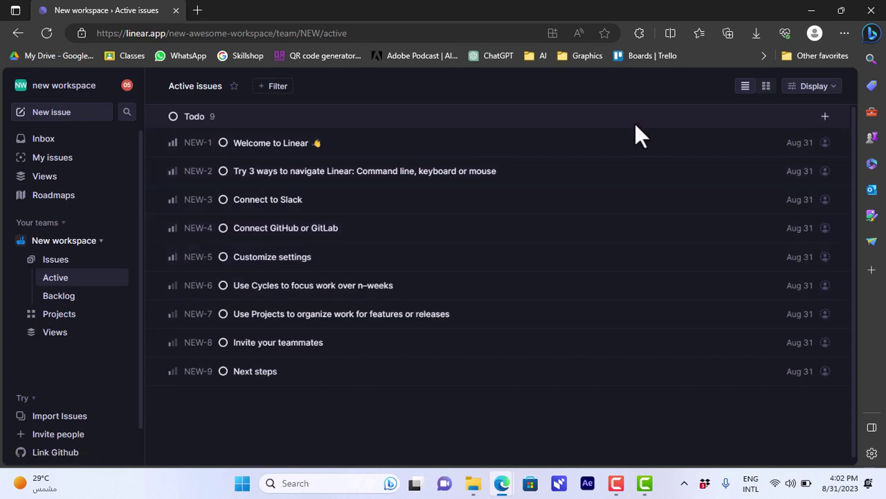
# Step: Start a new Todo issue titled 'super urgent task', leaving its status as Todo
pyautogui.click(826, 117)
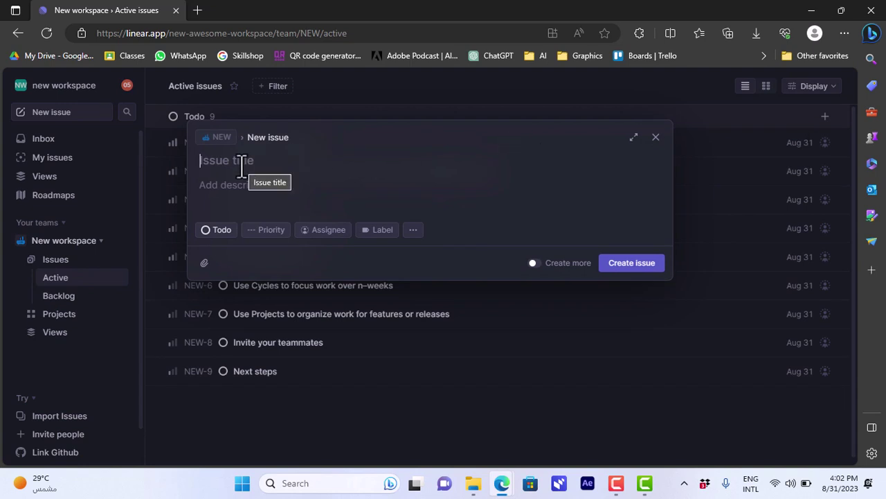
pyautogui.write('urgent')
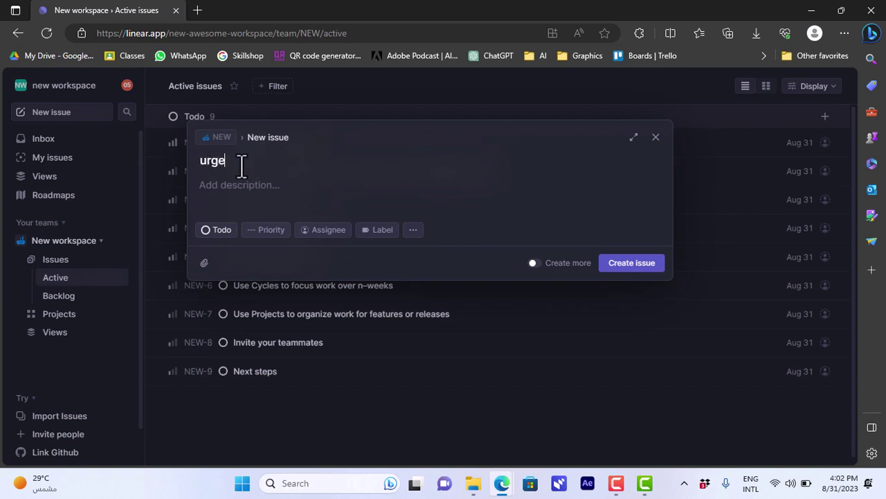
pyautogui.press('BackSpace')
pyautogui.press('BackSpace')
pyautogui.press('BackSpace')
pyautogui.press('BackSpace')
pyautogui.press('BackSpace')
pyautogui.press('BackSpace')
pyautogui.write('super urgen')
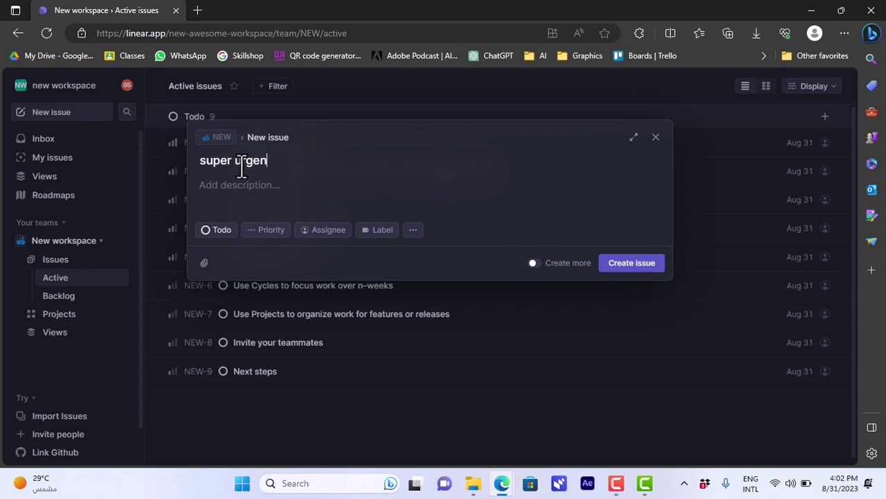
pyautogui.write('t task')
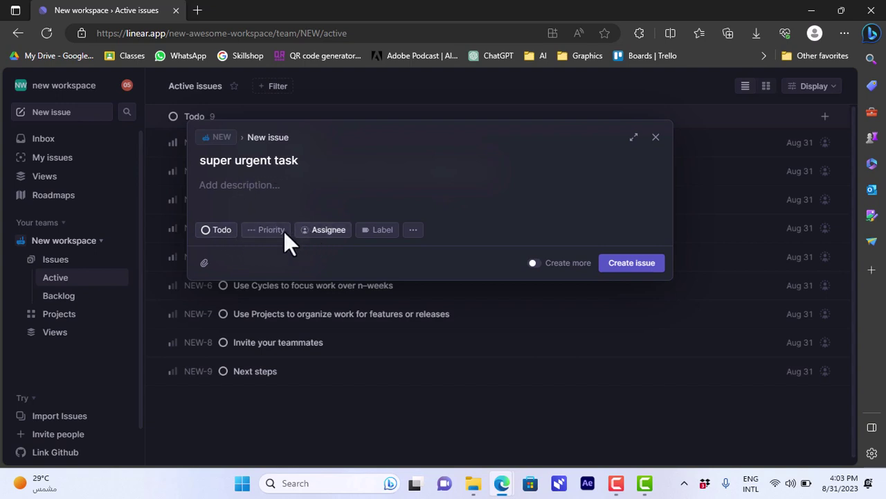
pyautogui.click(217, 239)
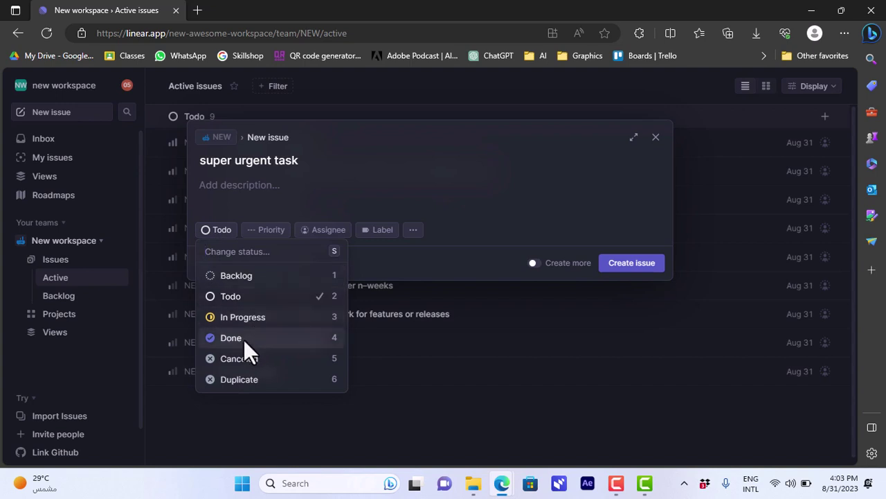
pyautogui.click(269, 201)
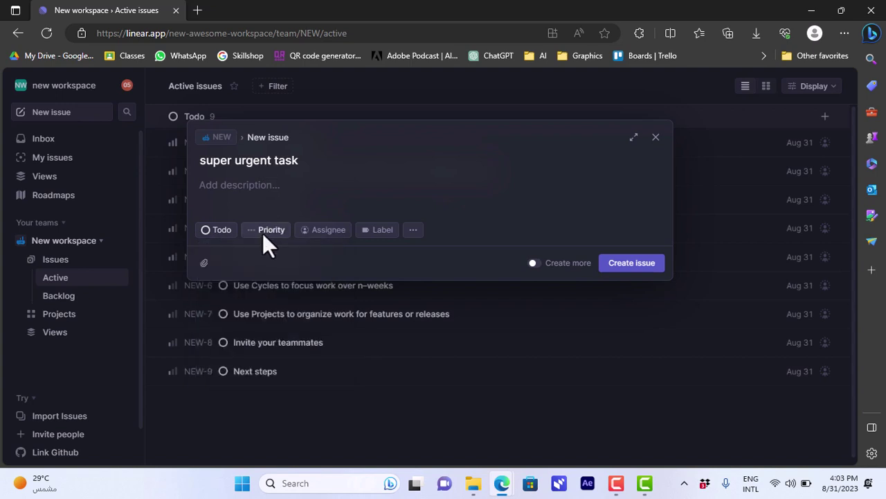
# Step: Set the issue's priority to Urgent and assign it to the workspace's only member
pyautogui.click(263, 233)
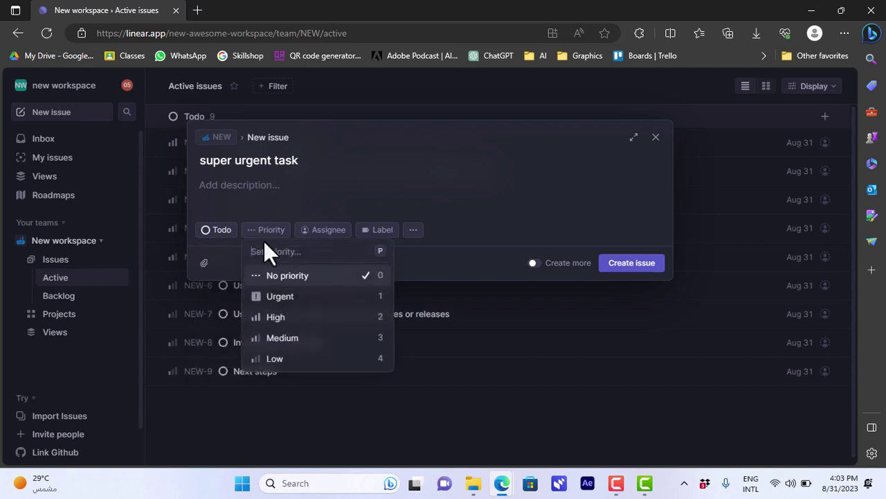
pyautogui.click(300, 297)
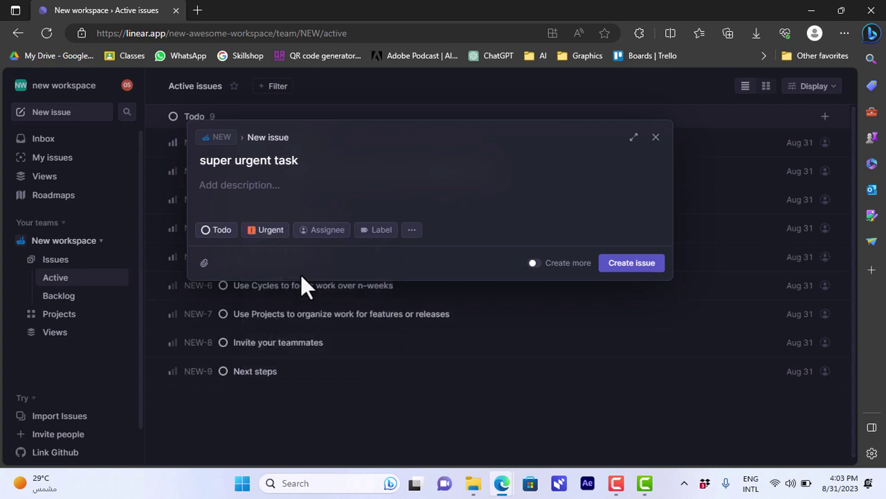
pyautogui.click(324, 231)
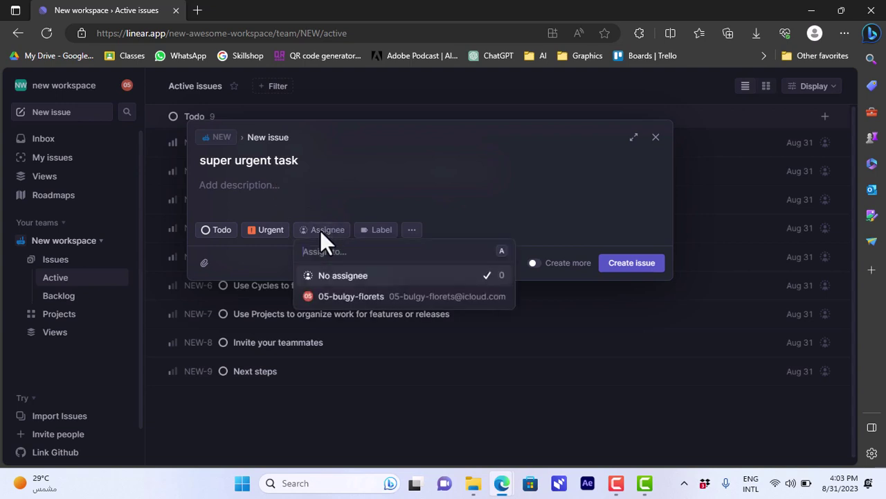
pyautogui.click(393, 296)
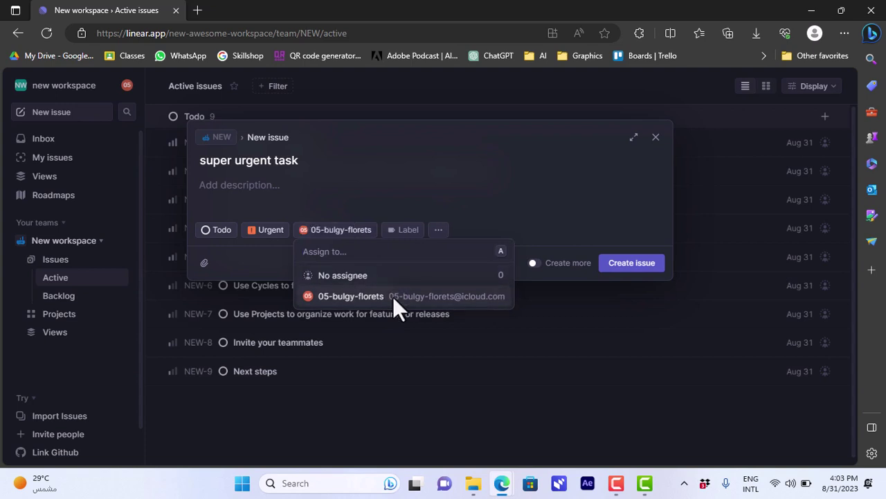
# Step: Add a new green 'lunch' label and create the issue
pyautogui.click(407, 233)
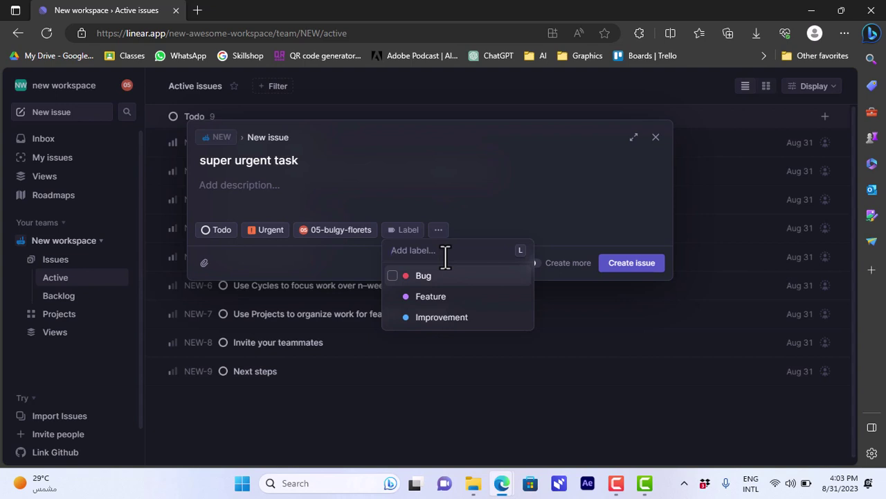
pyautogui.write('lunch')
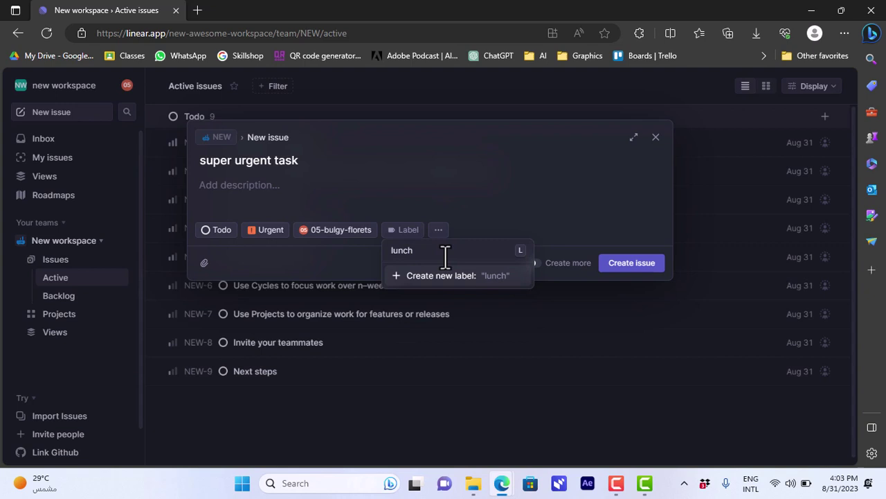
pyautogui.click(459, 279)
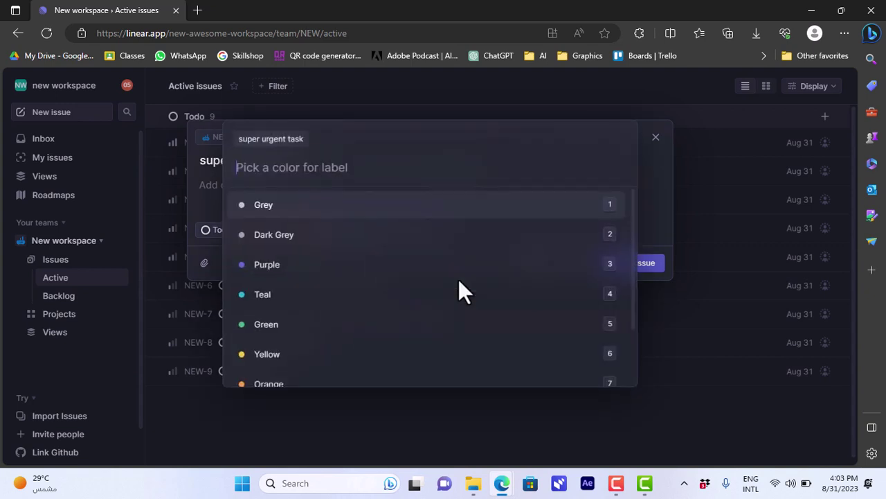
pyautogui.click(280, 322)
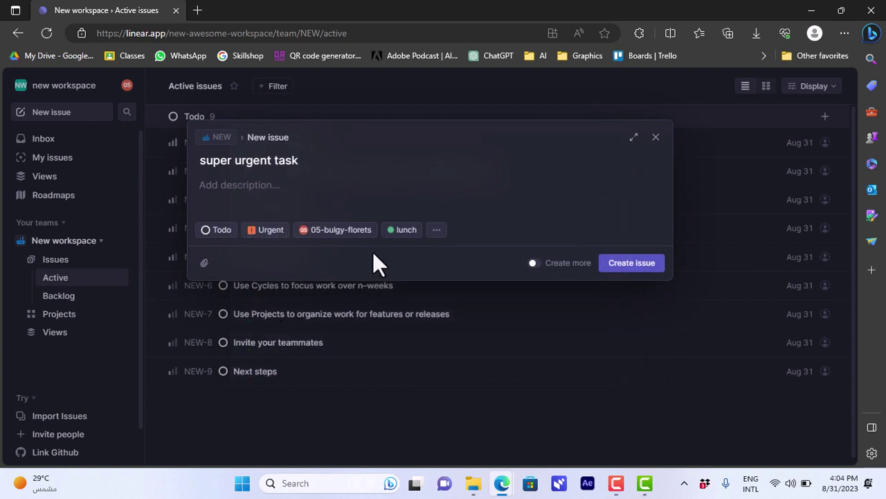
pyautogui.click(434, 229)
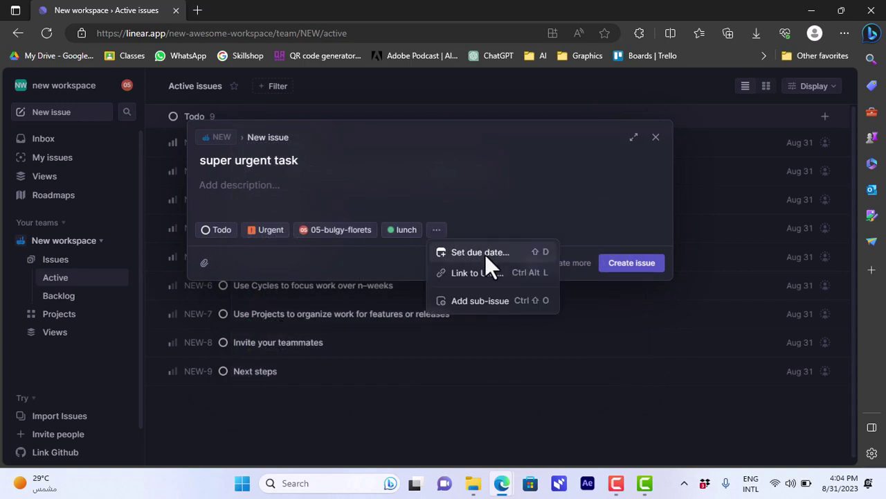
pyautogui.click(600, 178)
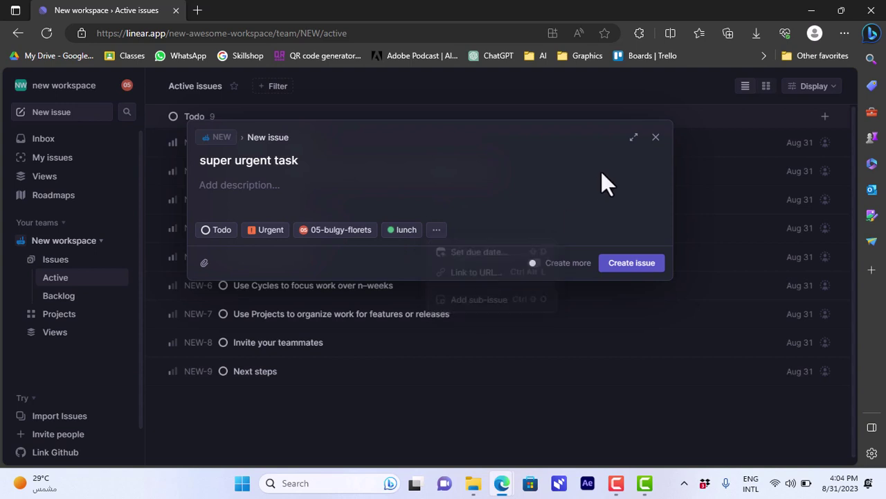
pyautogui.click(622, 263)
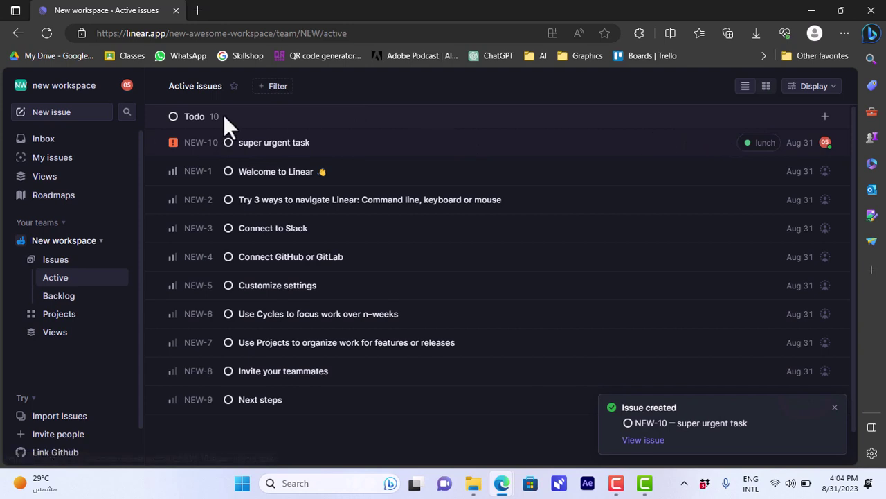
# Step: Open NEW-10 and post the comment 'lunch is ready!!'
pyautogui.click(264, 142)
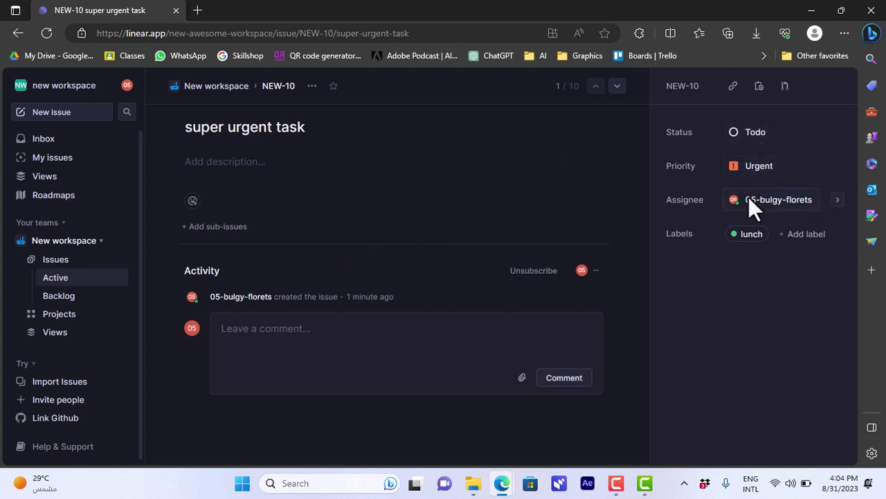
pyautogui.moveTo(758, 202)
pyautogui.write('lunch ia')
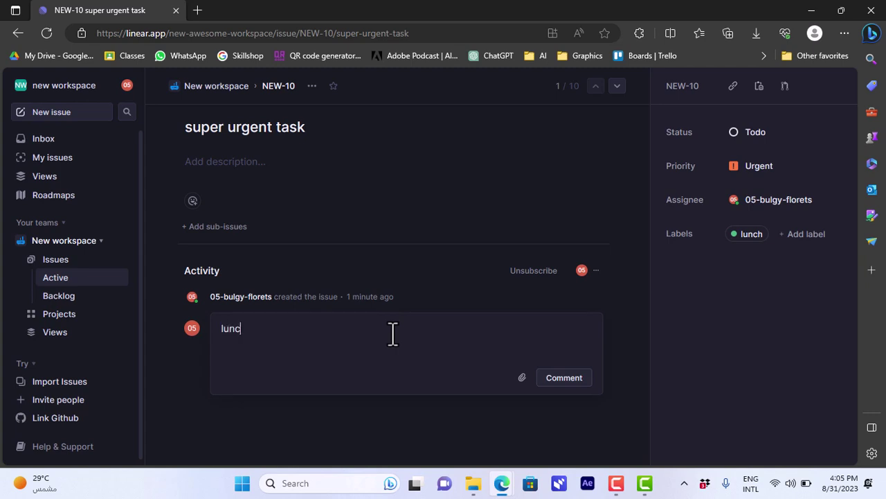
pyautogui.press('BackSpace')
pyautogui.press('BackSpace')
pyautogui.write('s ready!!')
pyautogui.click(577, 379)
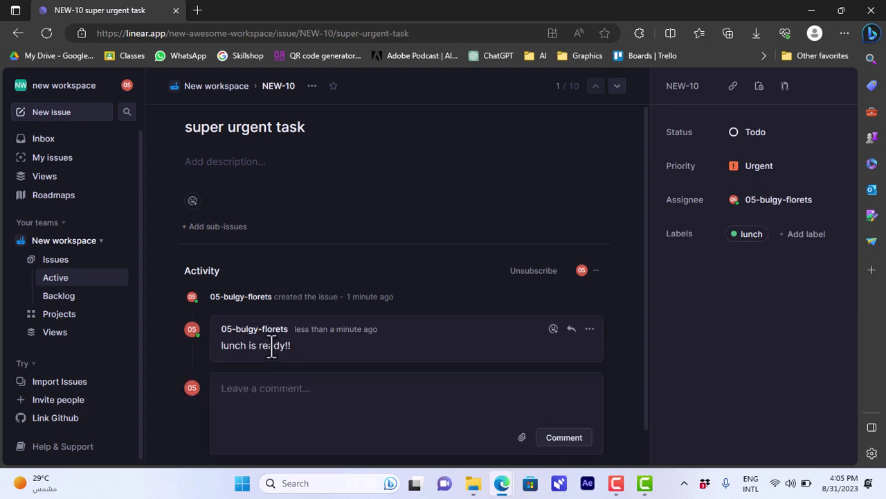
# Step: Show Active issues as a board and drag super urgent task into In Progress
pyautogui.click(54, 279)
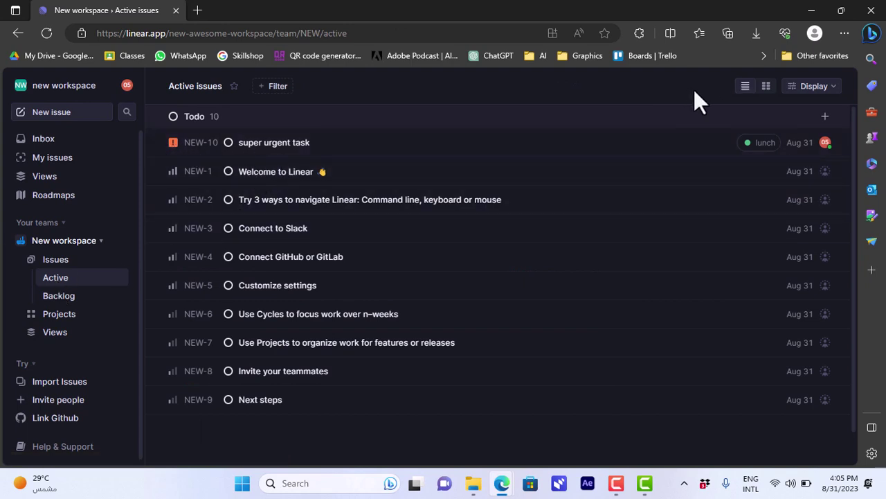
pyautogui.click(763, 88)
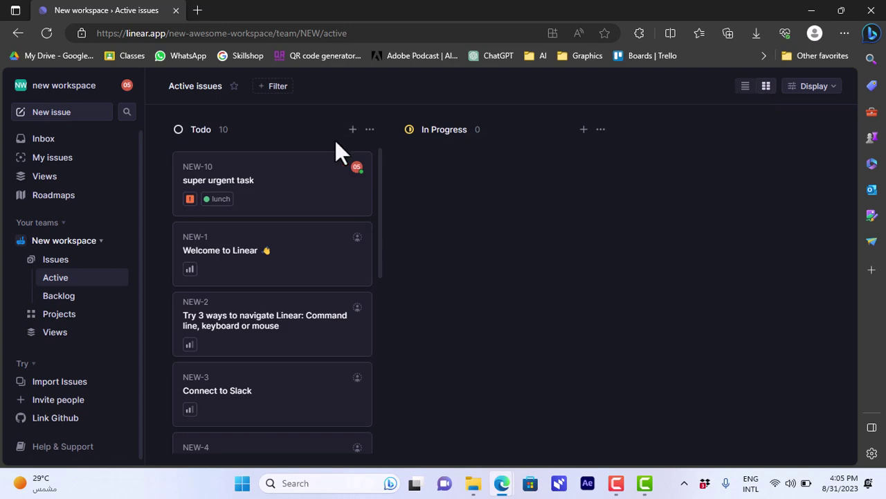
pyautogui.moveTo(270, 178); pyautogui.dragTo(489, 173)
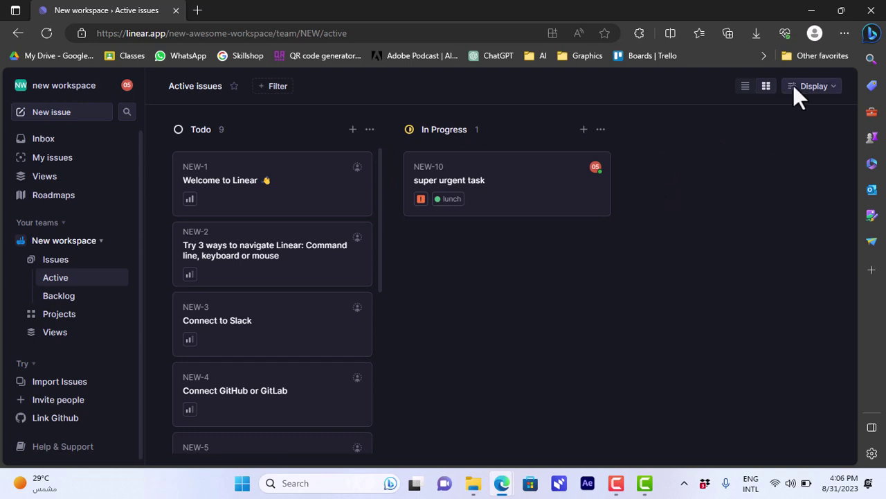
# Step: Set display ordering to Manual and switch the issues back to list view
pyautogui.click(817, 87)
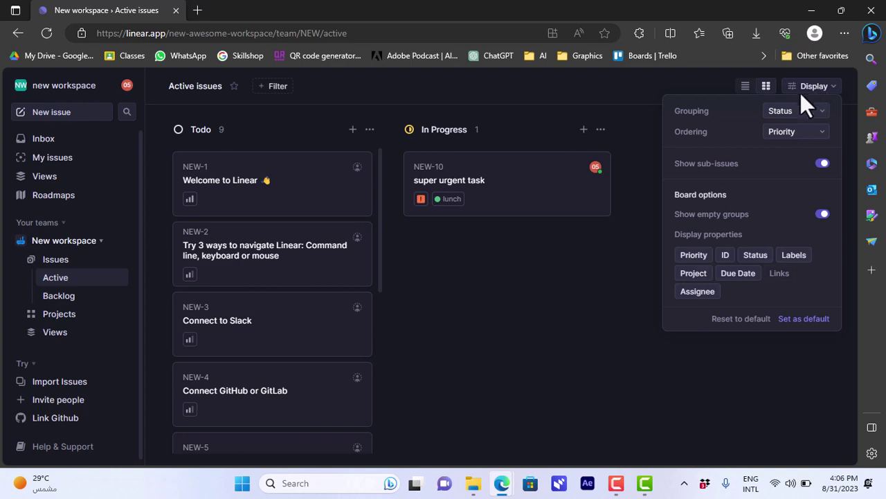
pyautogui.click(790, 131)
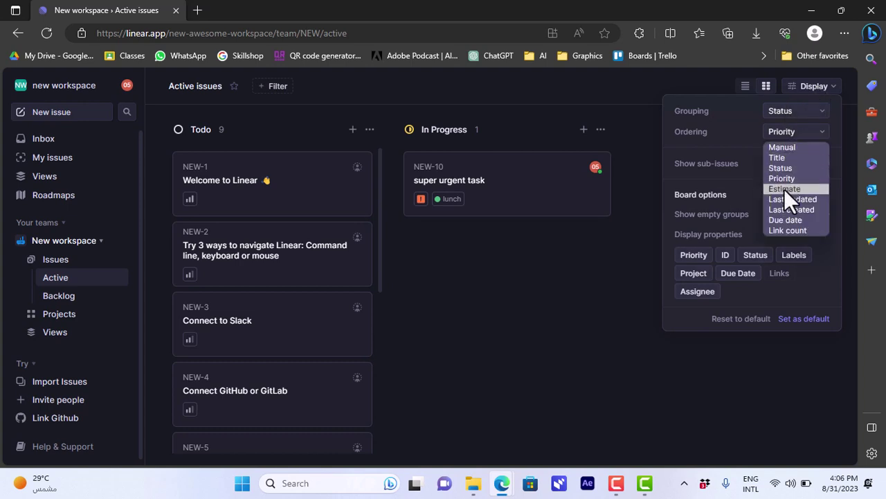
pyautogui.click(781, 148)
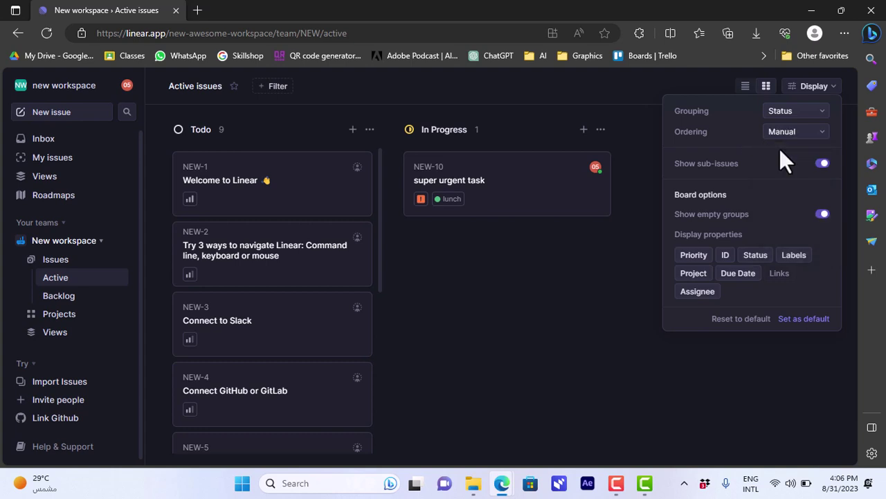
pyautogui.click(744, 82)
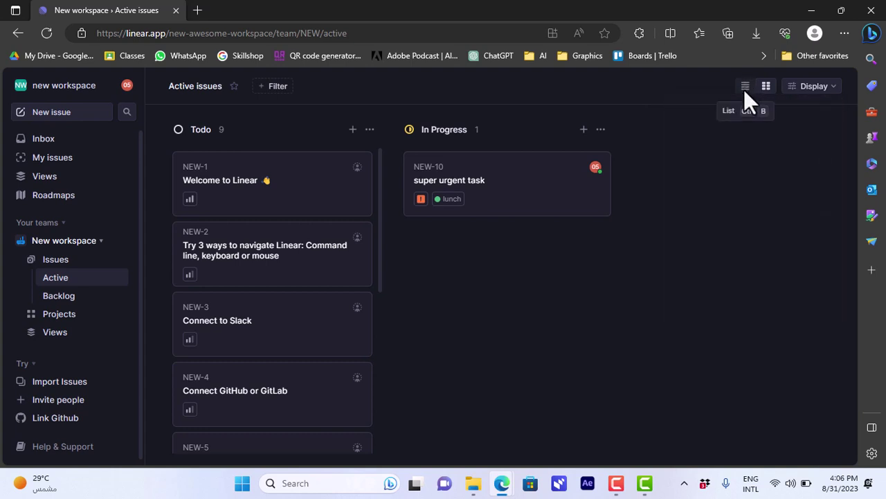
pyautogui.click(744, 90)
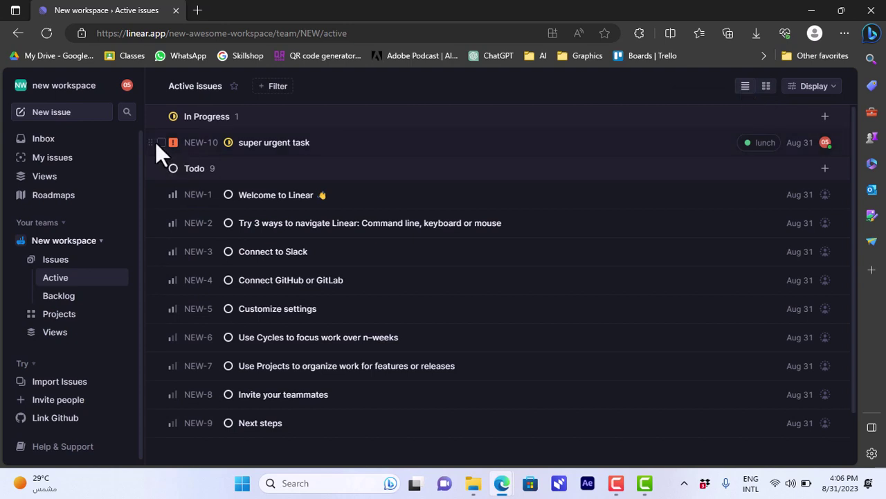
# Step: Move super urgent task into Todo between NEW-3 and NEW-4, and toggle the workspace menu
pyautogui.moveTo(150, 141); pyautogui.dragTo(198, 263)
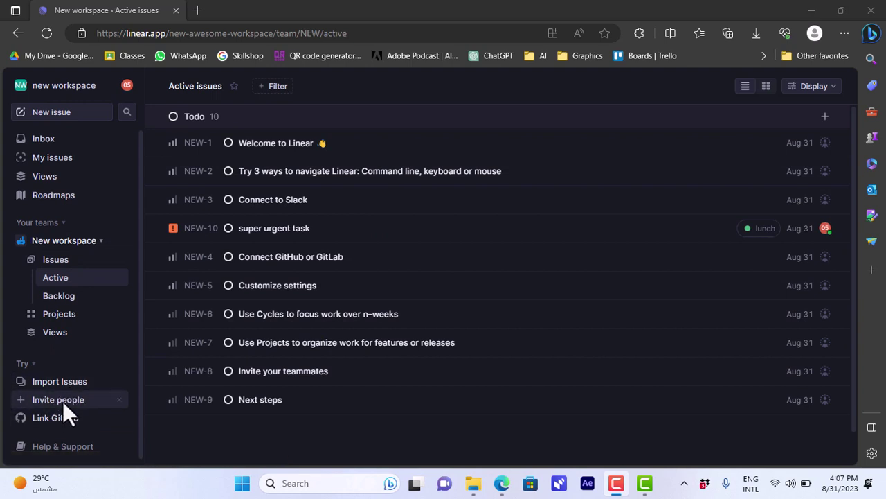
pyautogui.click(127, 84)
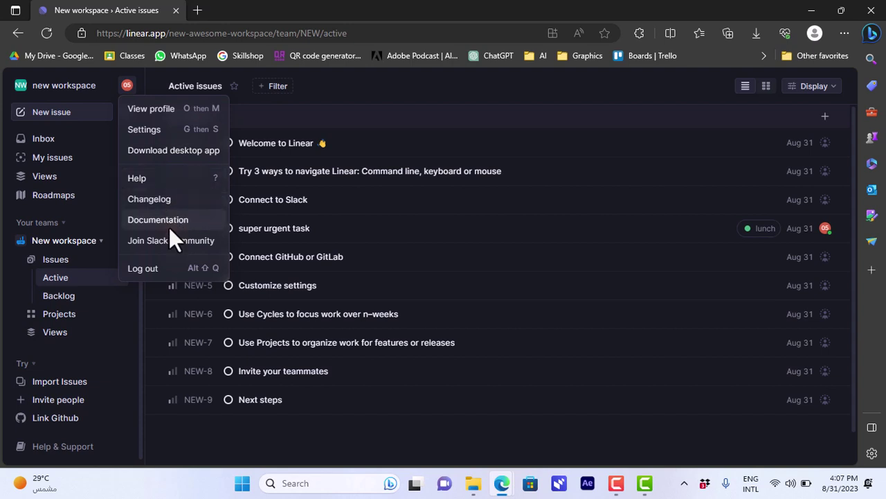
pyautogui.click(55, 85)
pyautogui.click(55, 86)
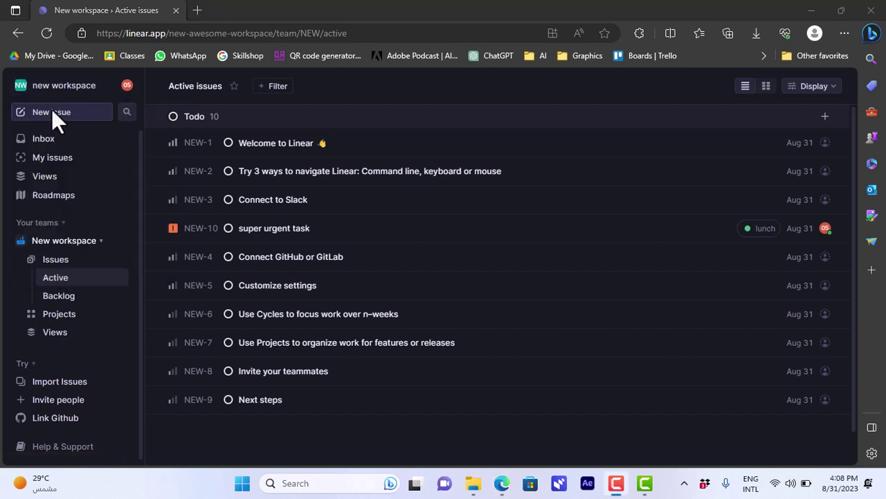
pyautogui.click(71, 109)
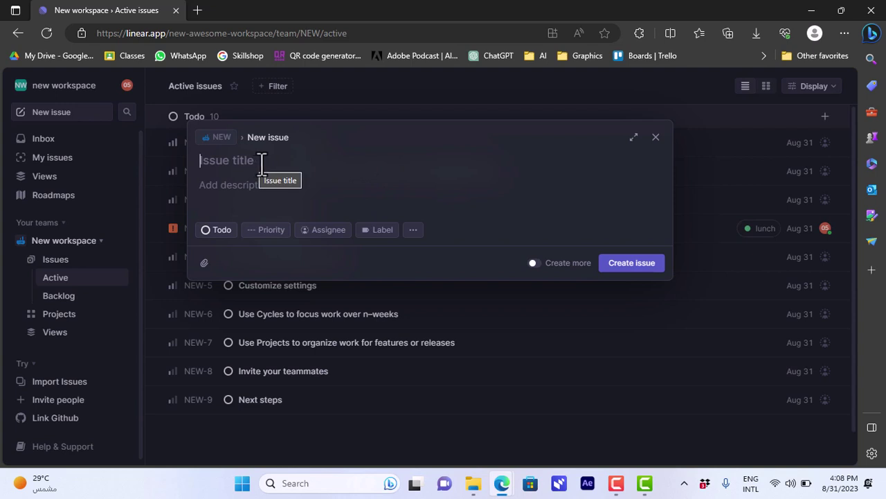
pyautogui.click(217, 232)
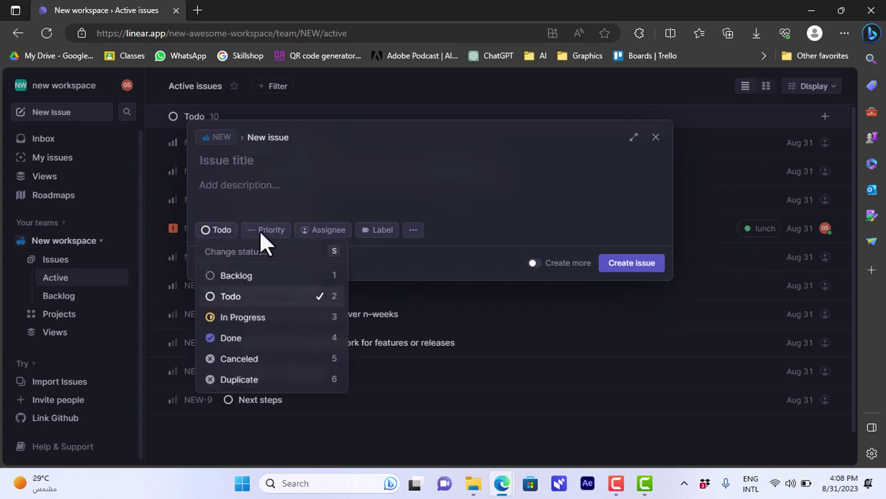
pyautogui.click(298, 197)
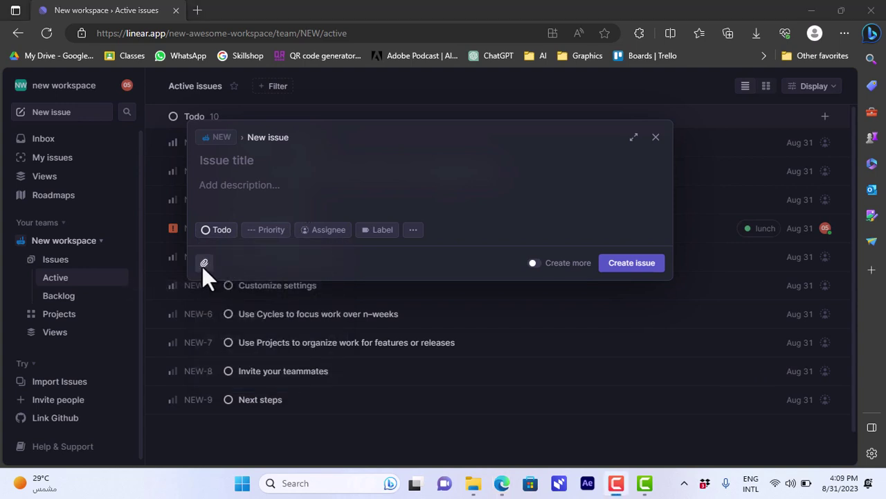
pyautogui.press('Escape')
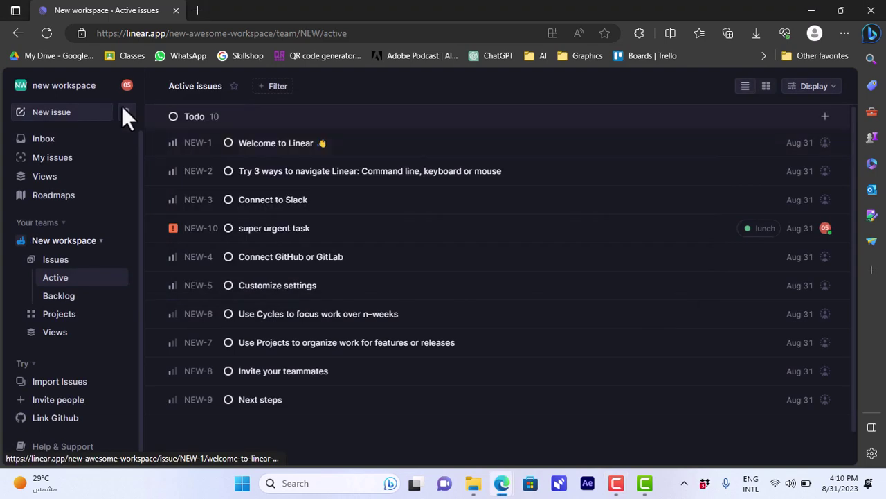
# Step: Browse the Inbox and My issues with its Created, Subscribed and Activity tabs
pyautogui.click(48, 140)
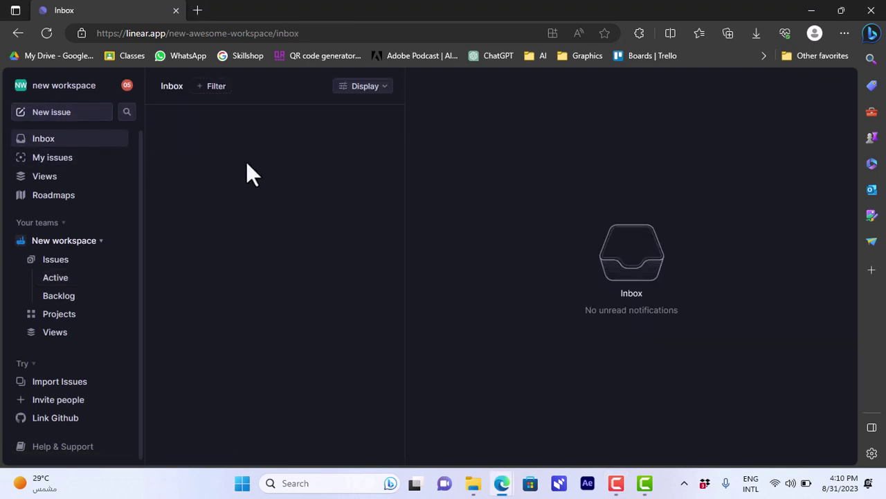
pyautogui.click(52, 158)
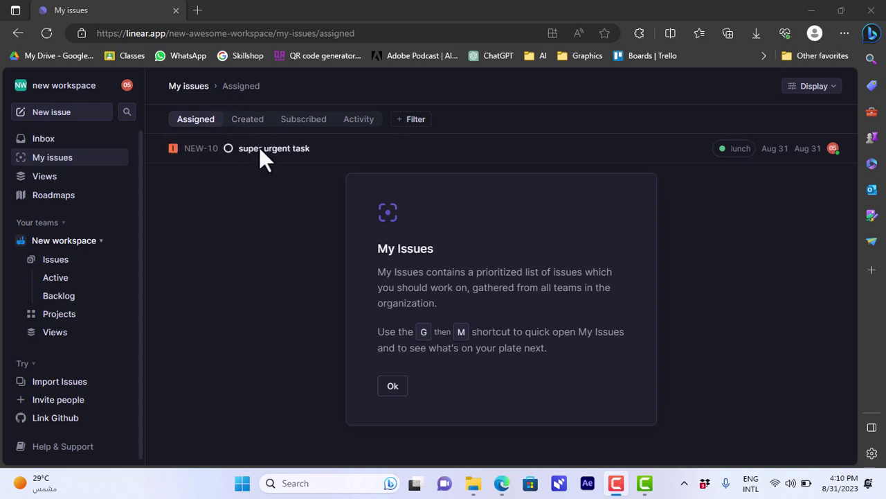
pyautogui.click(254, 118)
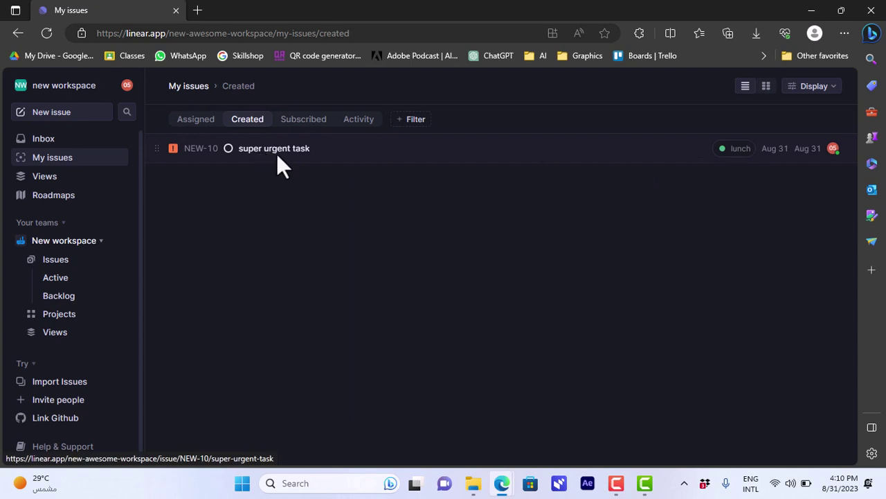
pyautogui.click(291, 123)
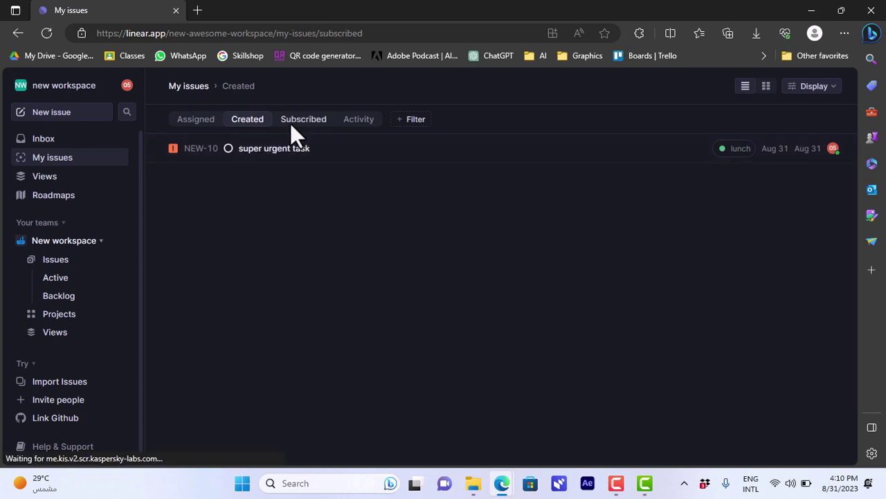
pyautogui.click(355, 119)
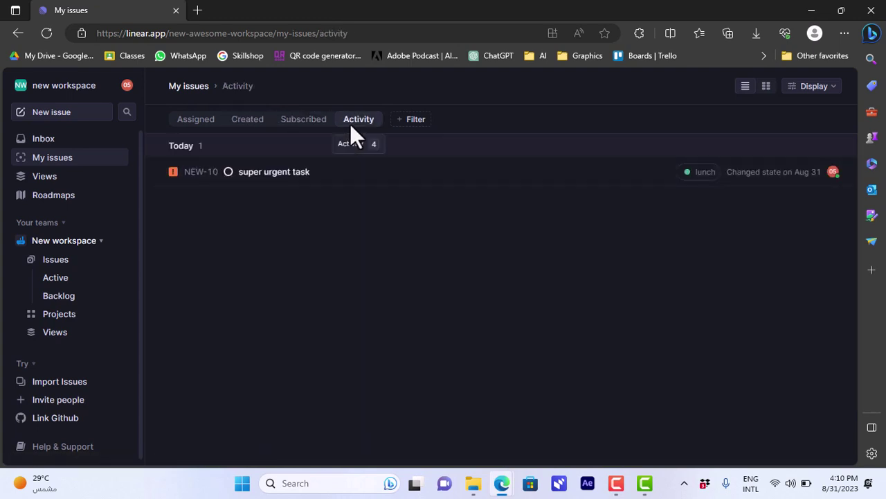
# Step: Visit the Views page and then the Roadmaps page of projects
pyautogui.click(50, 158)
pyautogui.click(43, 176)
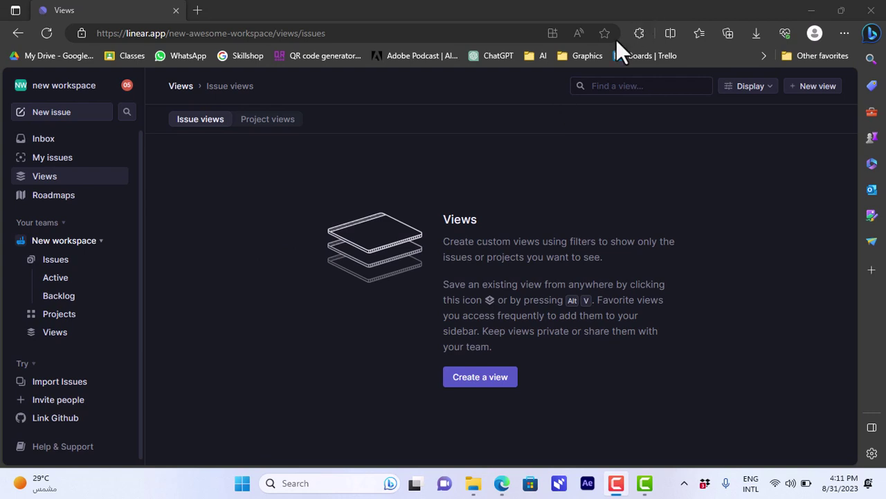
pyautogui.click(63, 195)
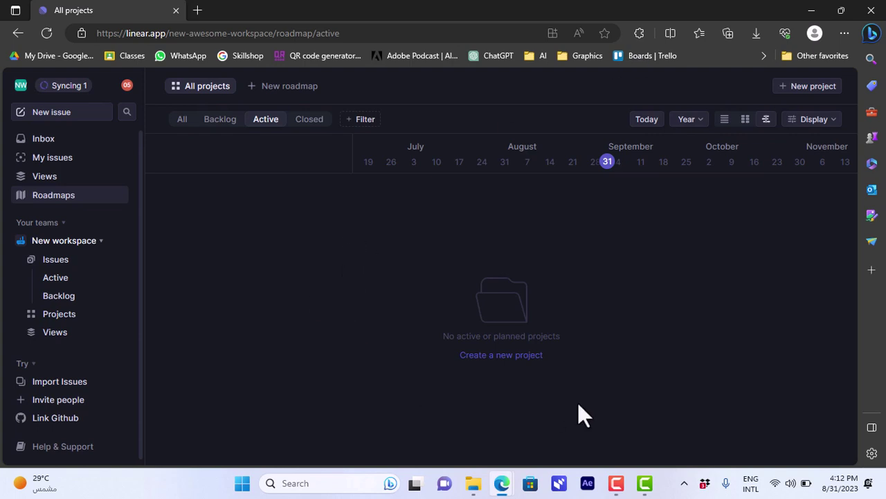
# Step: Open the Invite to your workspace dialog and check the team list without choosing one
pyautogui.press('F10')
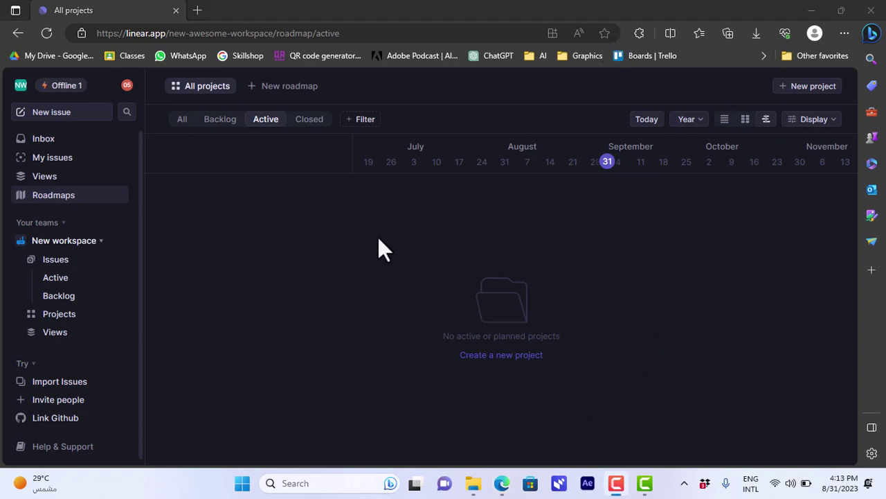
pyautogui.click(55, 401)
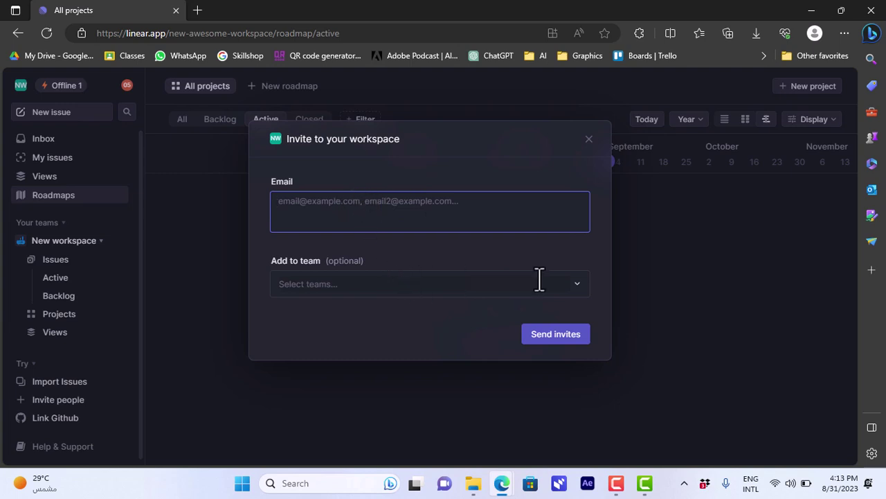
pyautogui.click(576, 284)
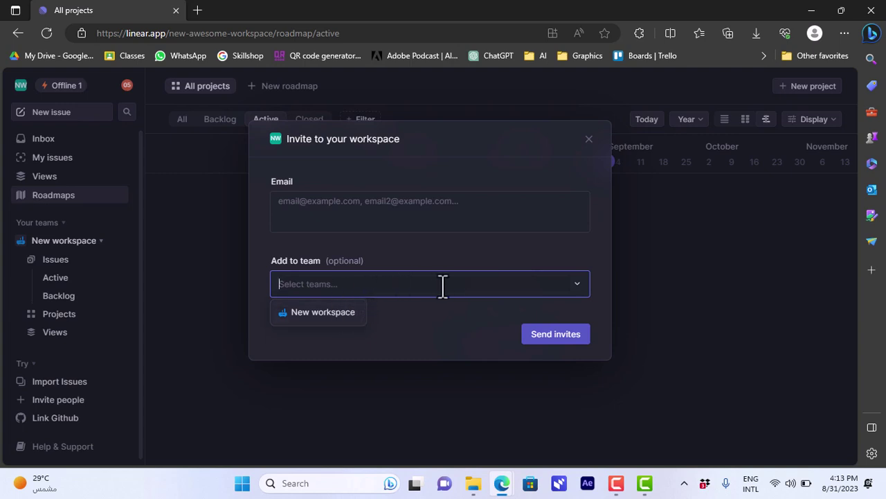
pyautogui.click(480, 252)
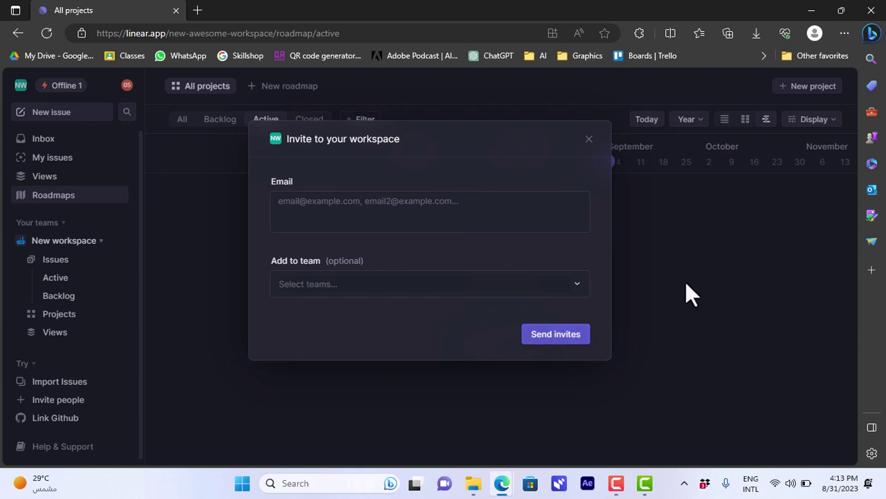
# Step: Dismiss the unsent invite dialog and bring up the Help panel with Docs, Shortcuts and Support
pyautogui.click(590, 139)
pyautogui.click(70, 451)
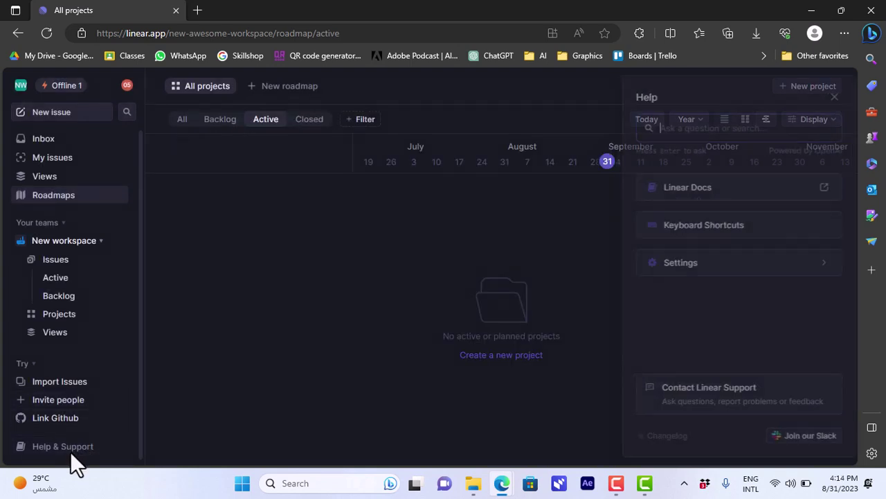